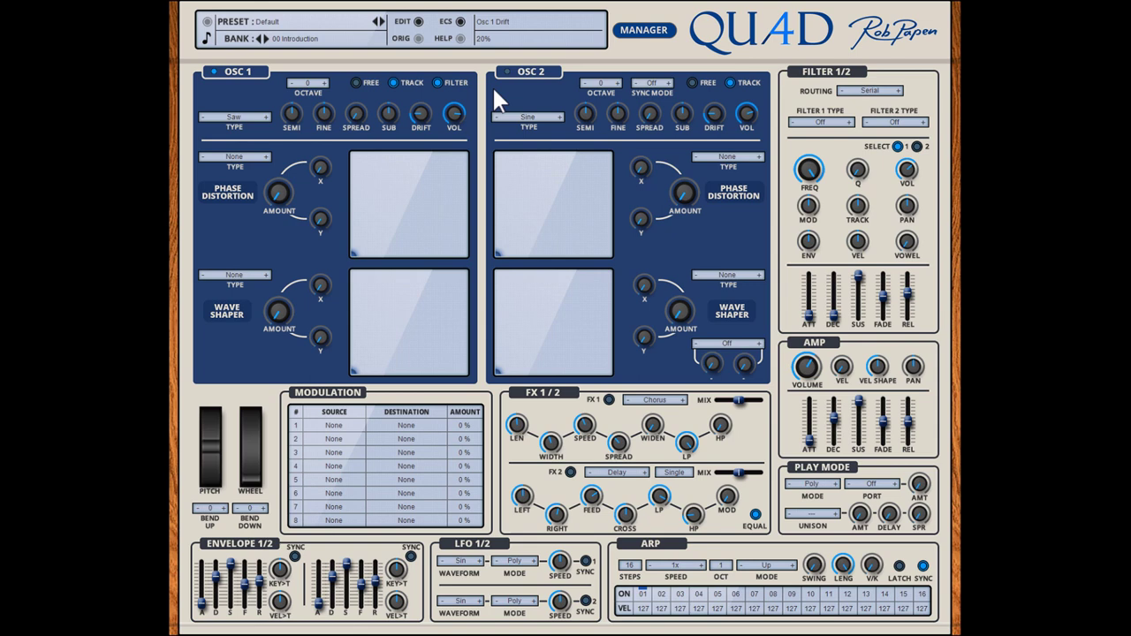
Keep oscillator 1's waveform and add a Square sub oscillator at -28dB.
{"action": "left_click", "coordinate": [236, 117]}
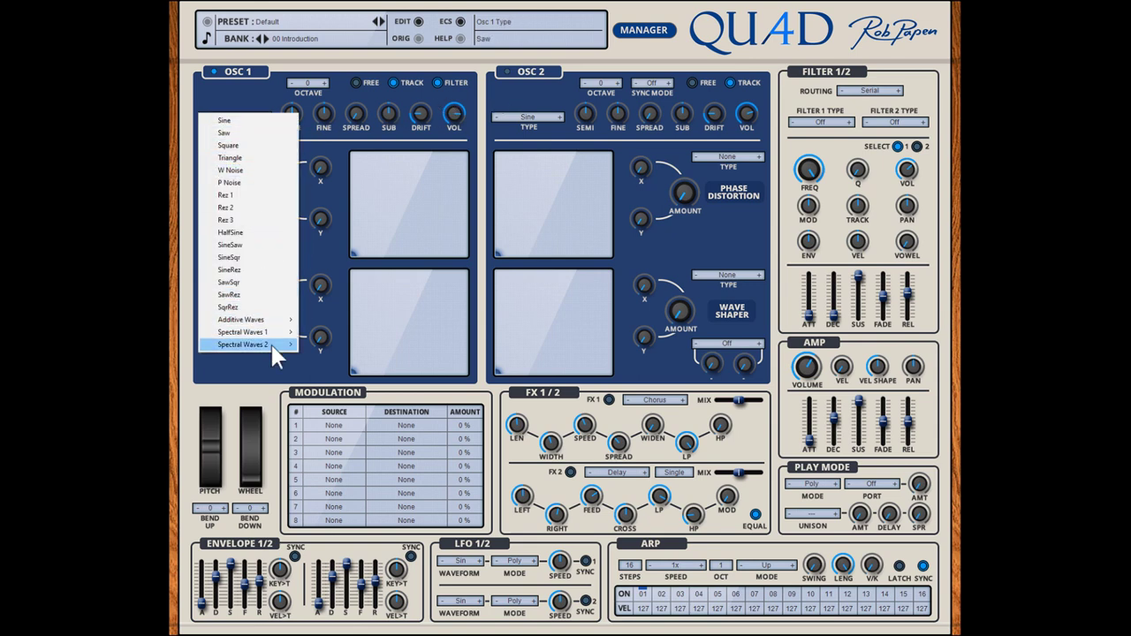
{"action": "left_click", "coordinate": [235, 133]}
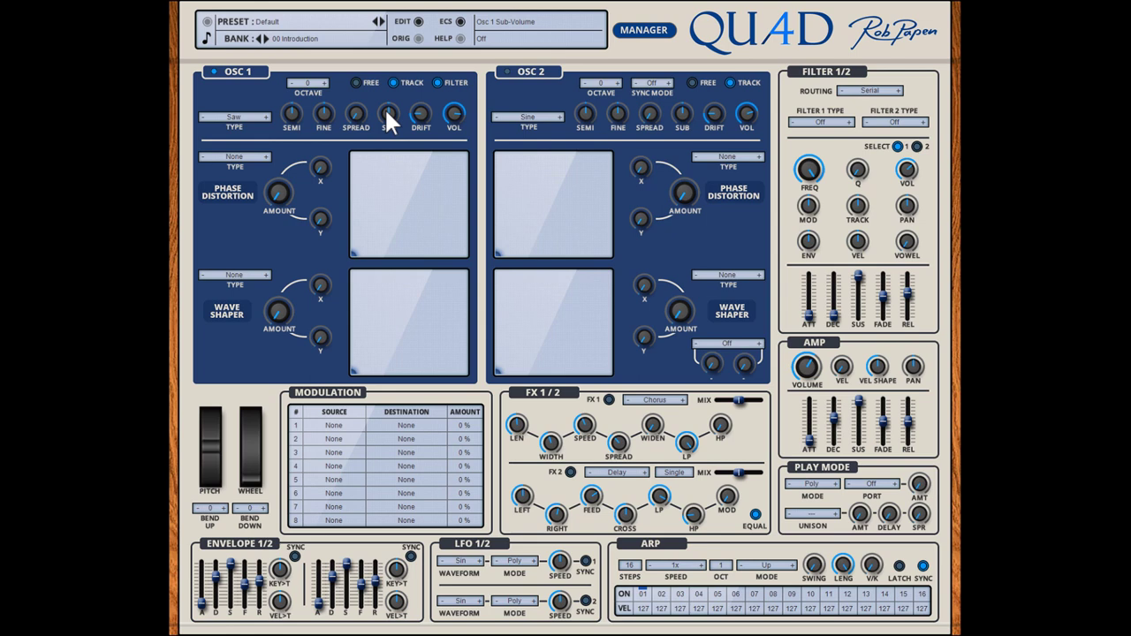
{"action": "mouse_move", "coordinate": [386, 108]}
{"action": "left_mouse_down"}
{"action": "mouse_move", "coordinate": [395, 148]}
{"action": "mouse_move", "coordinate": [395, 112]}
{"action": "left_mouse_up"}
{"action": "left_click_drag", "start_coordinate": [391, 113], "coordinate": [400, 73]}
Raise oscillator 1 spread to 72% and lower its drift to 17%.
{"action": "mouse_move", "coordinate": [414, 117]}
{"action": "left_click_drag", "start_coordinate": [354, 110], "coordinate": [365, 68]}
{"action": "left_click_drag", "start_coordinate": [422, 113], "coordinate": [426, 119]}
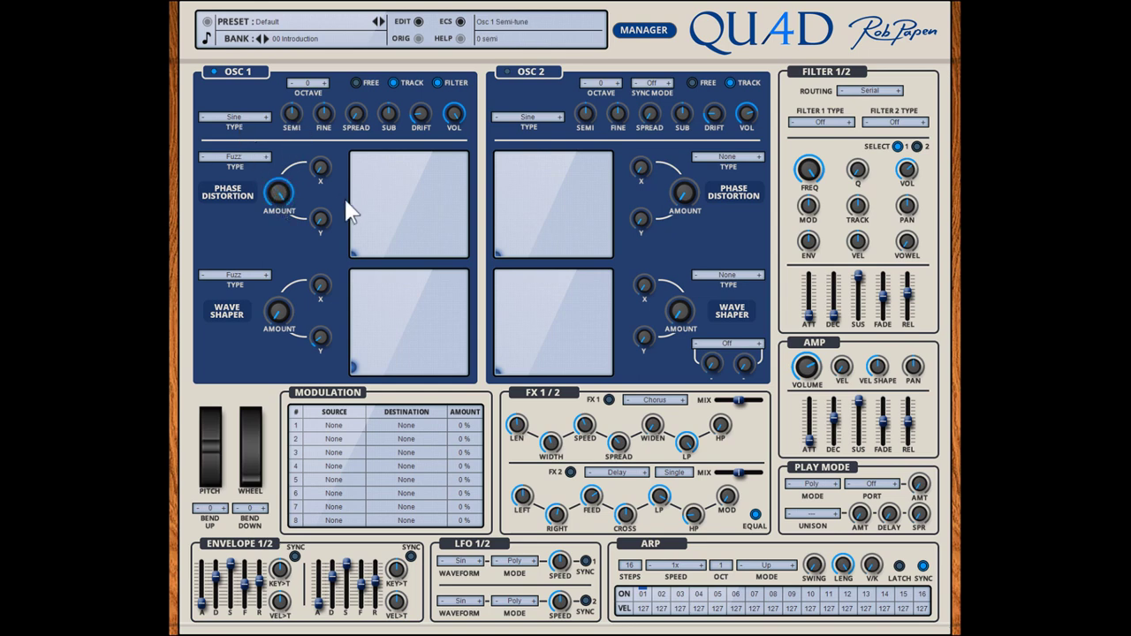
Set oscillator 1 phase distortion to 25% and wave shaper to 52%, then review PD types.
{"action": "mouse_move", "coordinate": [354, 252]}
{"action": "left_mouse_down"}
{"action": "mouse_move", "coordinate": [375, 250]}
{"action": "mouse_move", "coordinate": [426, 205]}
{"action": "mouse_move", "coordinate": [423, 178]}
{"action": "mouse_move", "coordinate": [406, 234]}
{"action": "mouse_move", "coordinate": [354, 256]}
{"action": "left_mouse_up"}
{"action": "mouse_move", "coordinate": [355, 367]}
{"action": "left_mouse_down"}
{"action": "mouse_move", "coordinate": [386, 361]}
{"action": "mouse_move", "coordinate": [421, 320]}
{"action": "mouse_move", "coordinate": [352, 382]}
{"action": "left_mouse_up"}
{"action": "left_click", "coordinate": [235, 159]}
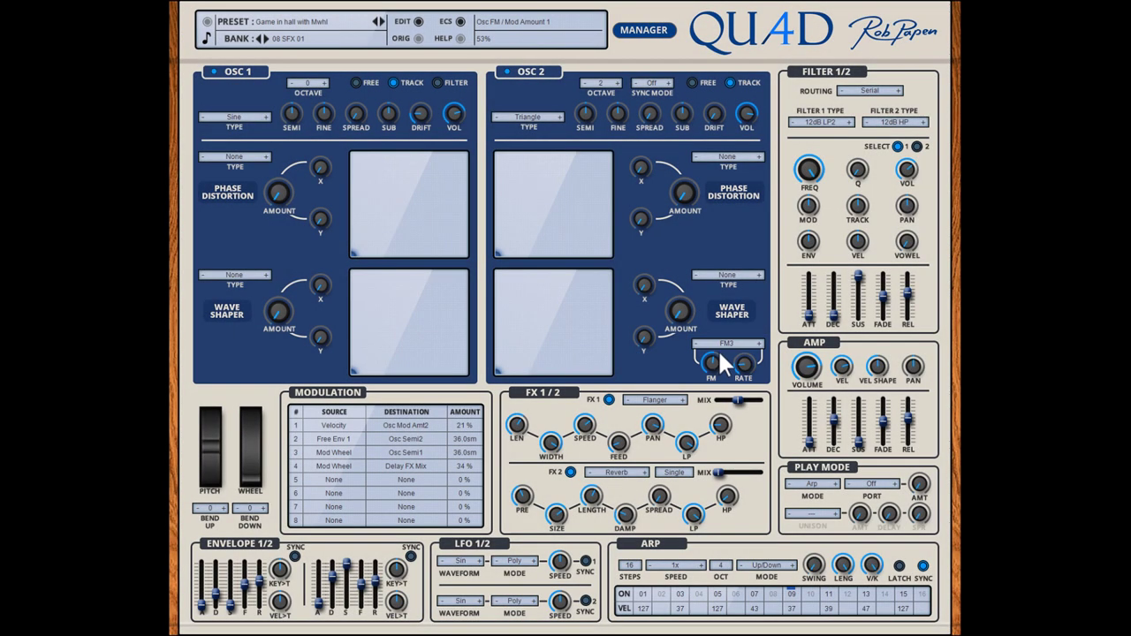
Set oscillator 2's modulation mode to FM3.
{"action": "left_click", "coordinate": [726, 342]}
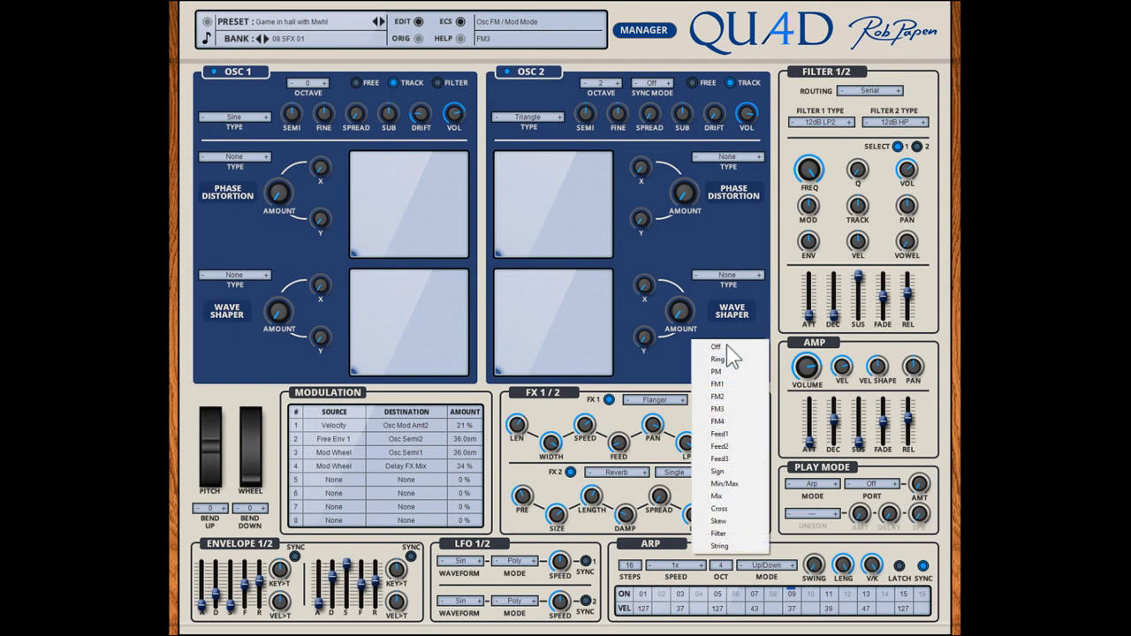
{"action": "left_click", "coordinate": [732, 410]}
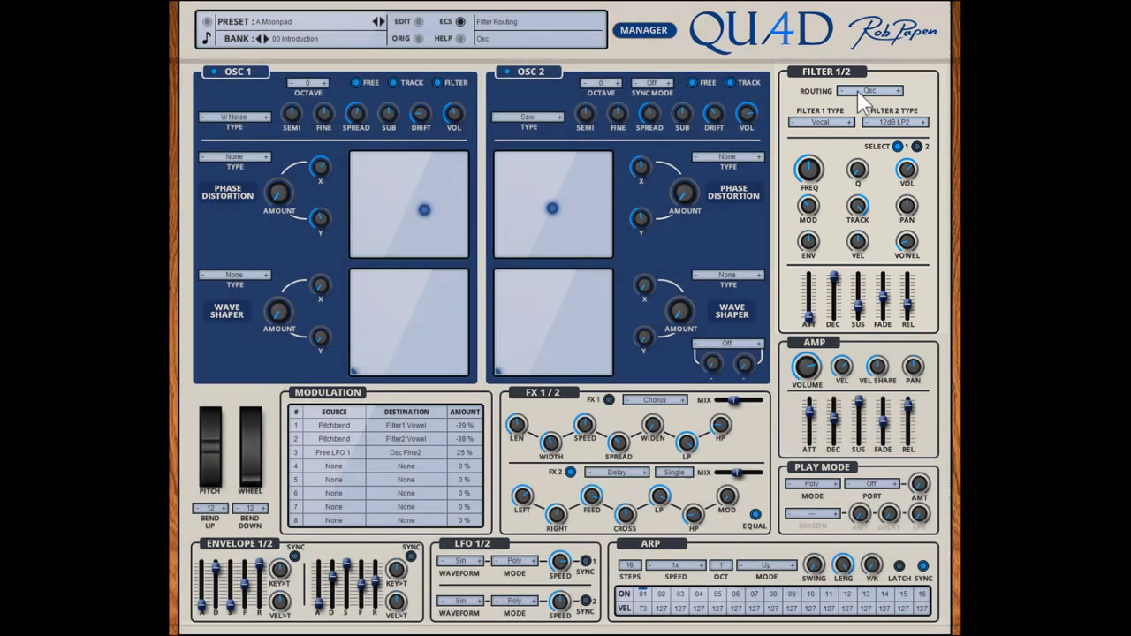
Route the filters in Osc mode and bring up the Filter 1 type list.
{"action": "left_click", "coordinate": [858, 91]}
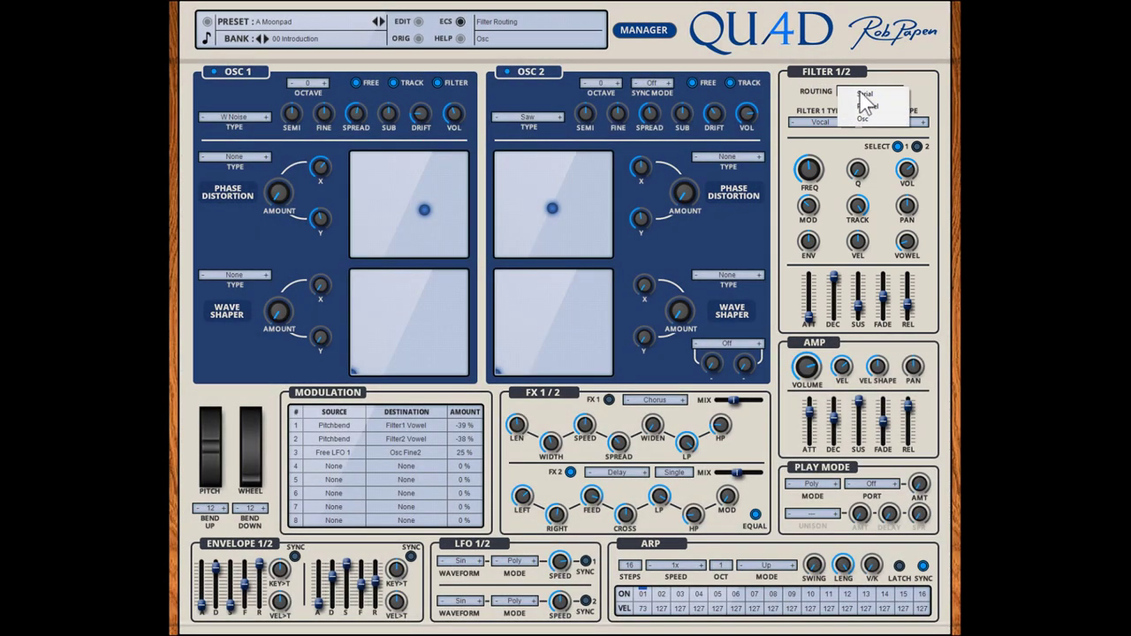
{"action": "left_click", "coordinate": [891, 128]}
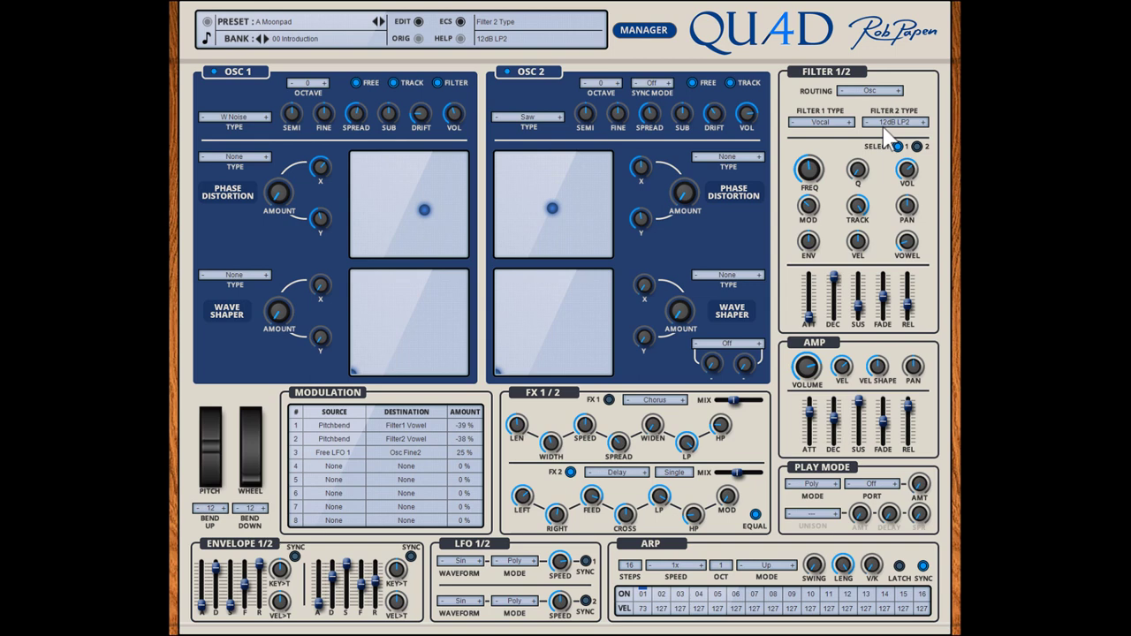
{"action": "left_click", "coordinate": [821, 122]}
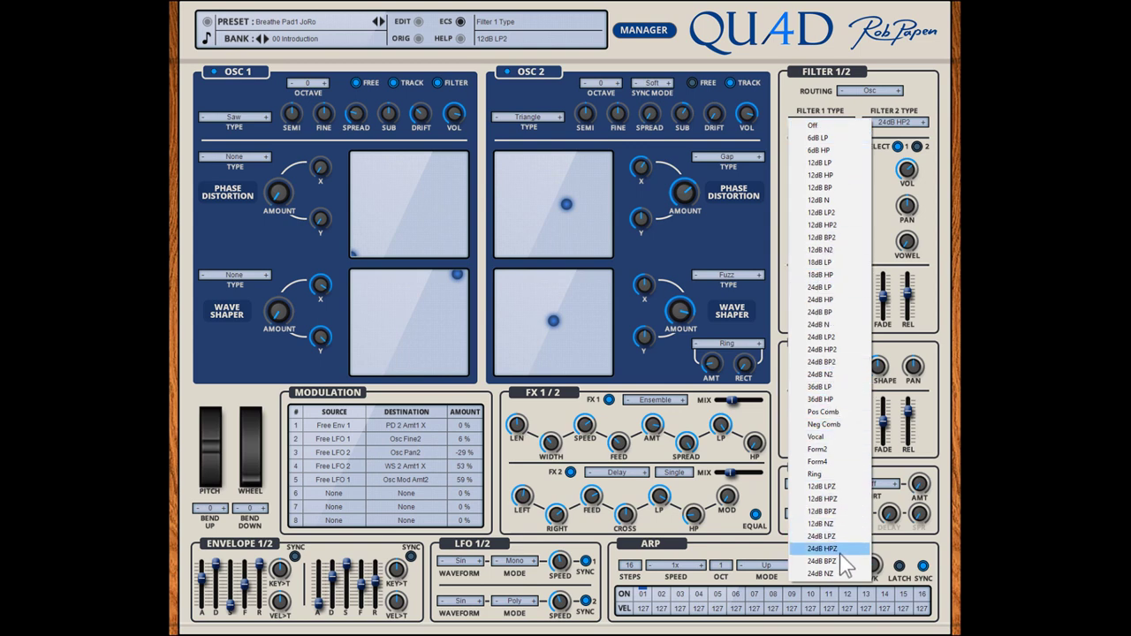
{"action": "left_click", "coordinate": [833, 104]}
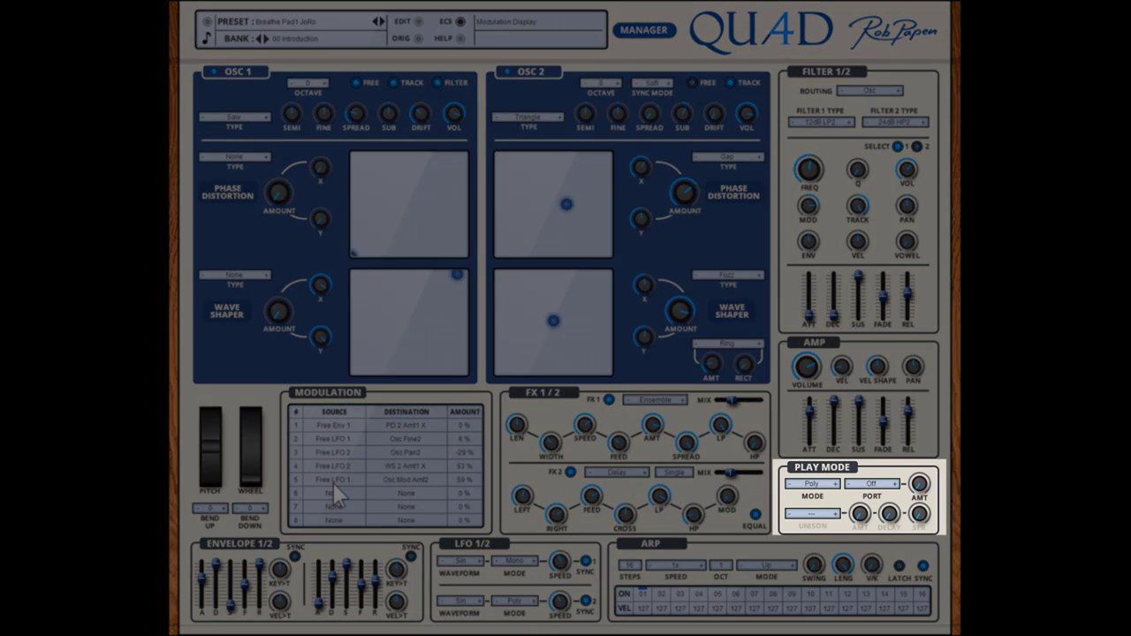
Switch play mode to Uni Poly and widen unison spread from 37% to 66%.
{"action": "left_click", "coordinate": [829, 485]}
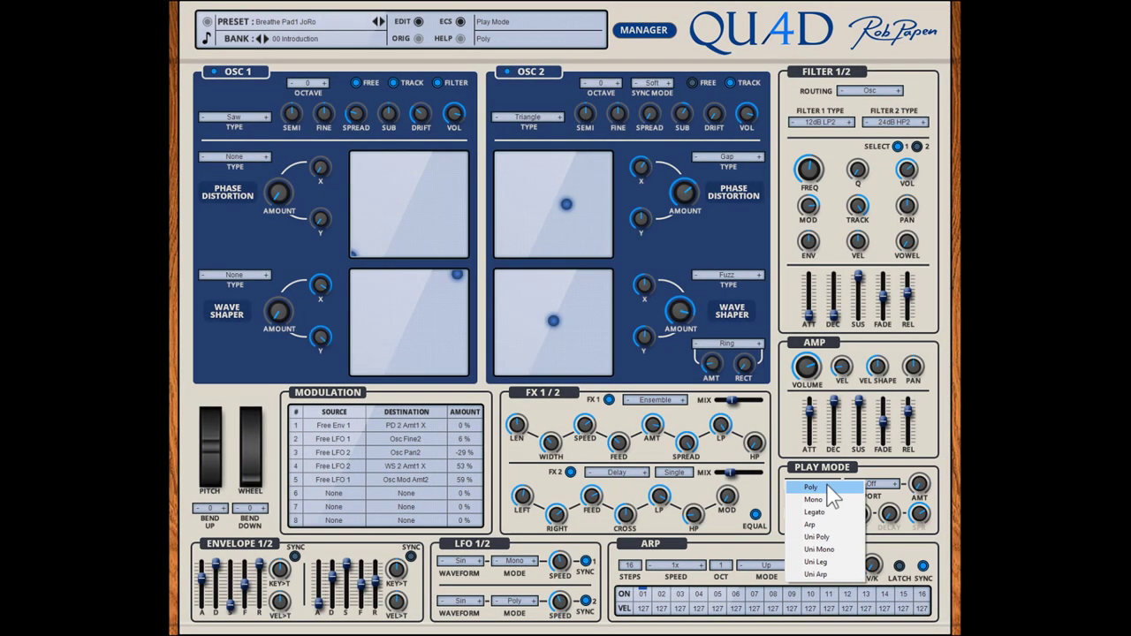
{"action": "left_click", "coordinate": [843, 538]}
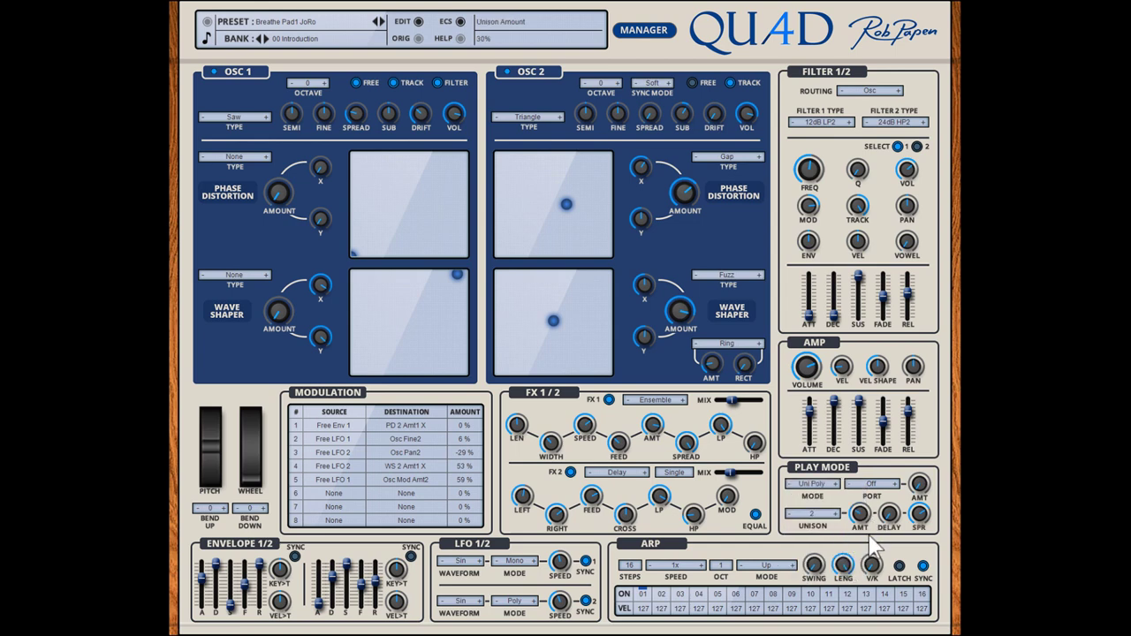
{"action": "left_click_drag", "start_coordinate": [920, 539], "coordinate": [931, 521]}
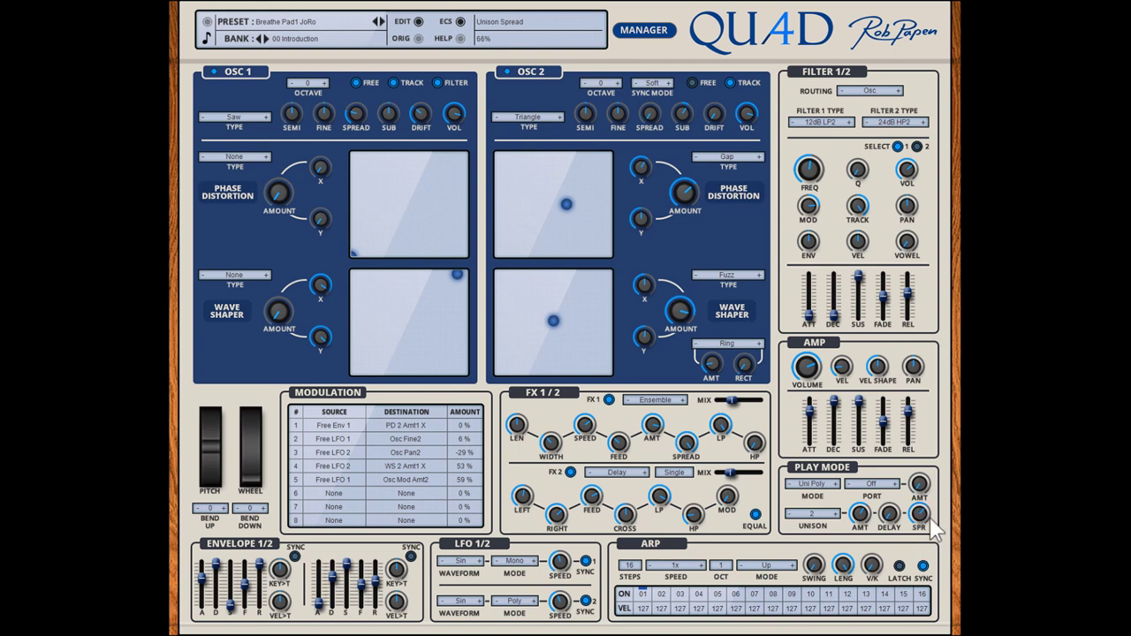
Set portamento to C Rate at 28%, then change the play mode to Arp.
{"action": "left_click", "coordinate": [880, 486]}
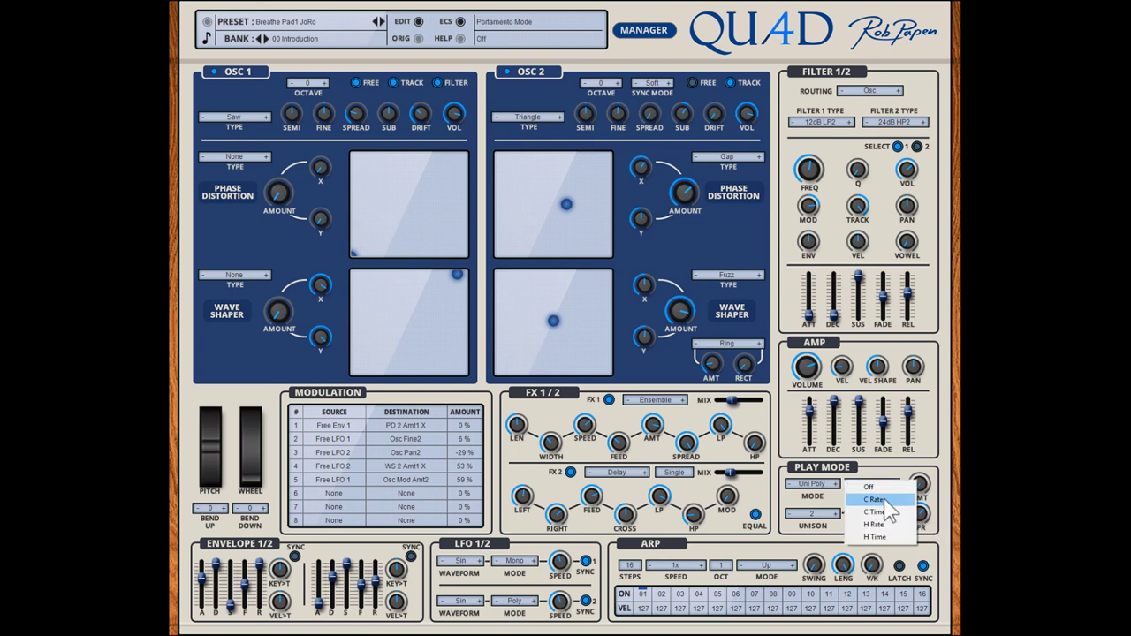
{"action": "left_click", "coordinate": [875, 500]}
{"action": "left_click_drag", "start_coordinate": [920, 476], "coordinate": [921, 478]}
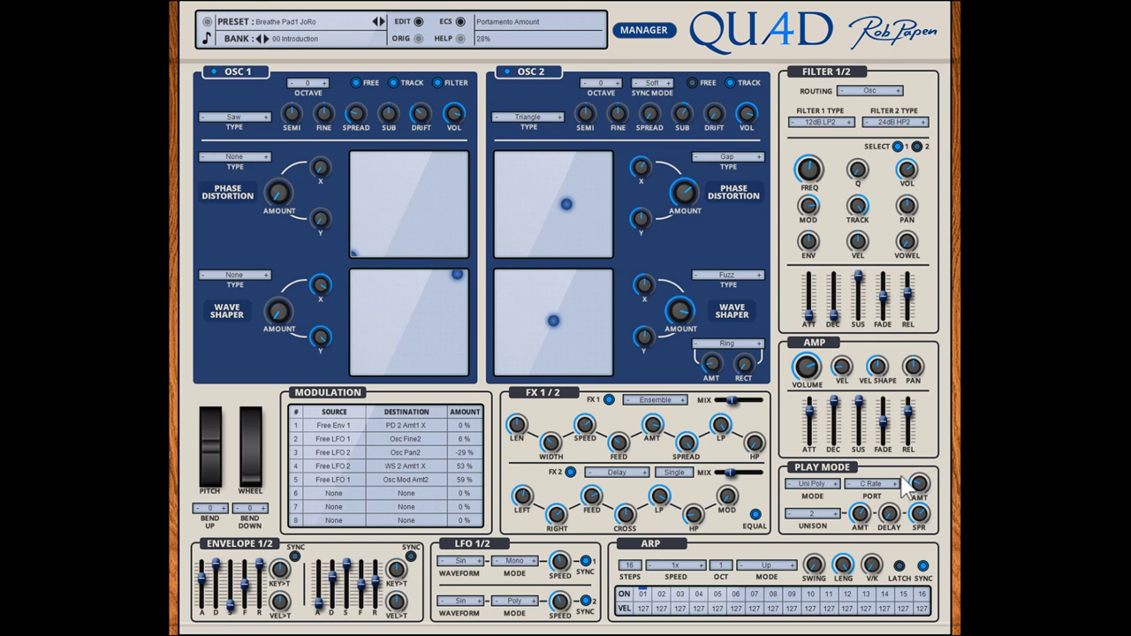
{"action": "left_click", "coordinate": [817, 484]}
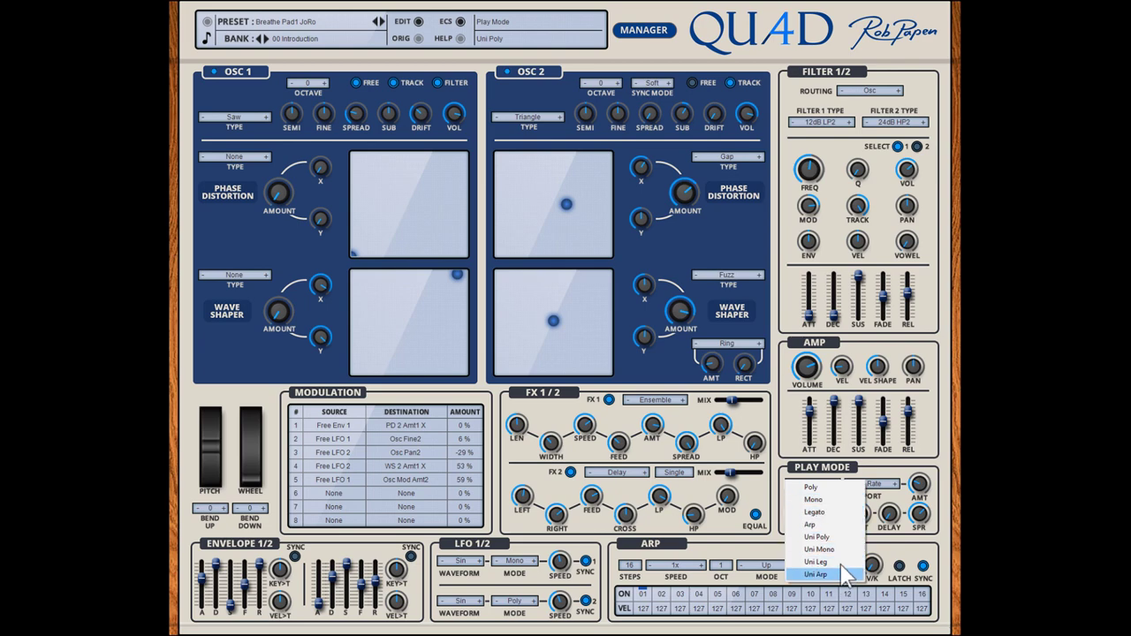
{"action": "left_click", "coordinate": [831, 526]}
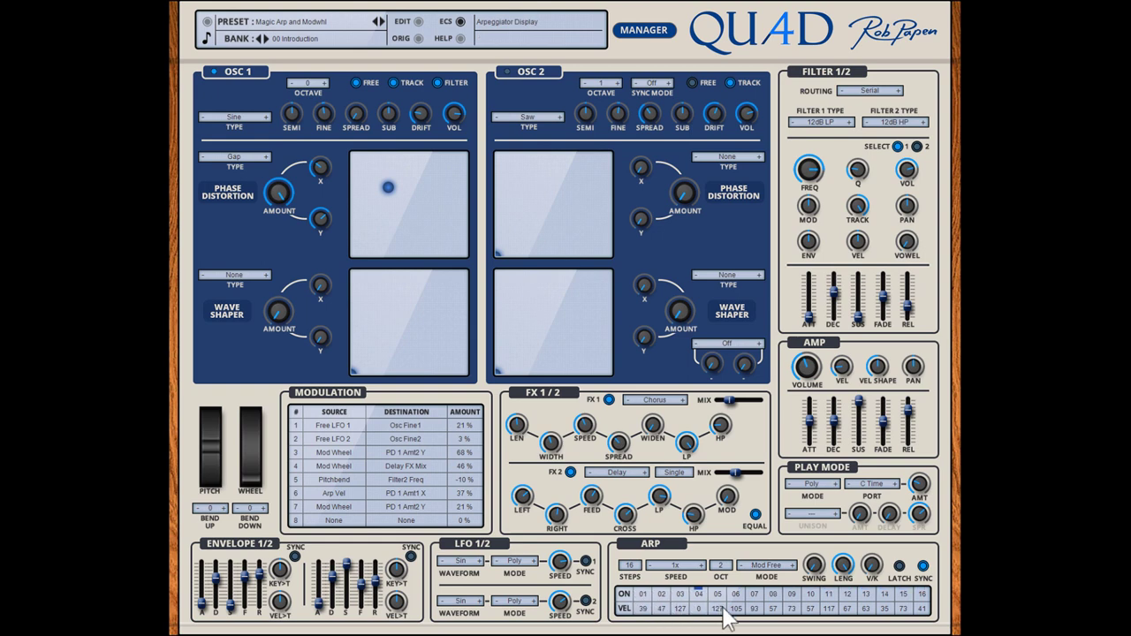
Review the arpeggiator modes and keep it on Mod Free.
{"action": "left_click", "coordinate": [774, 568]}
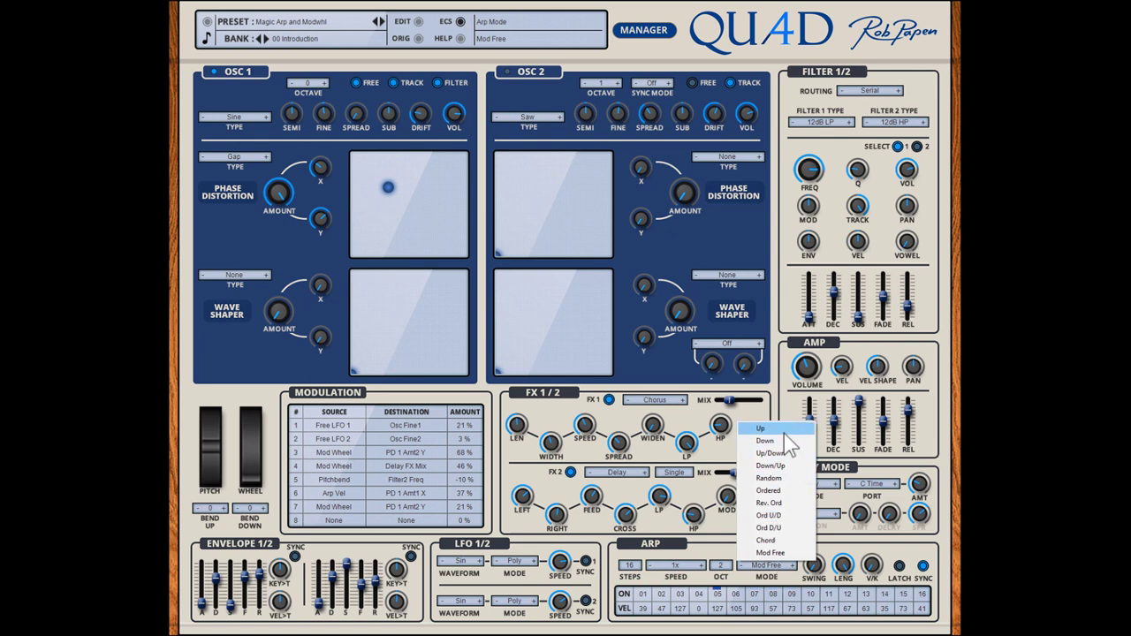
{"action": "left_click", "coordinate": [794, 555]}
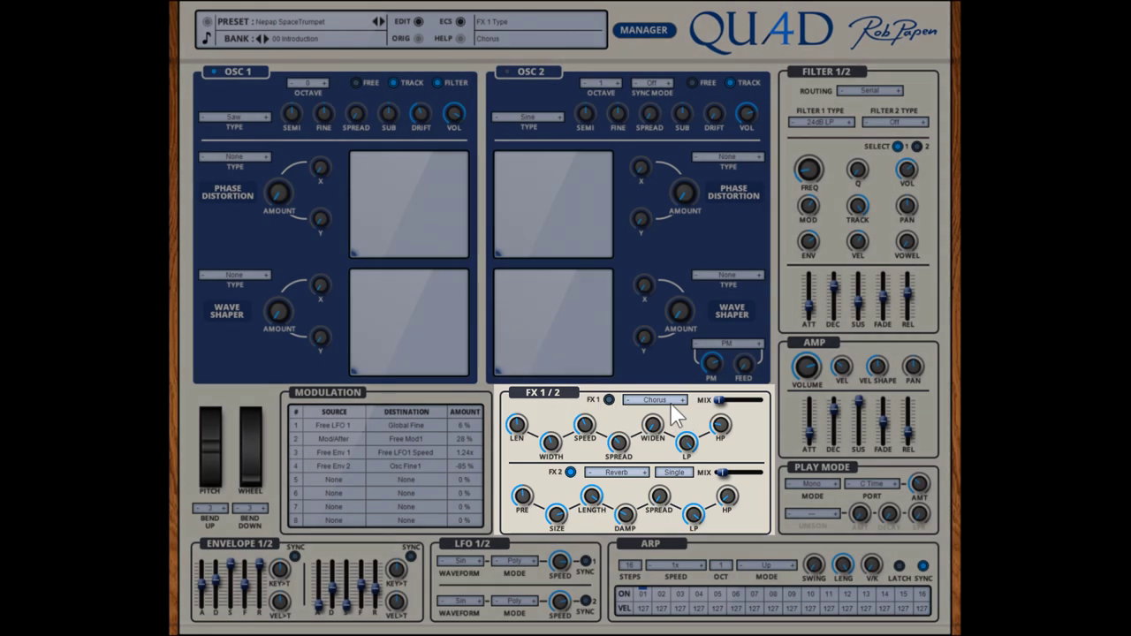
Cycle the first effect through Ensemble and Phaser to Widener.
{"action": "left_click", "coordinate": [672, 403]}
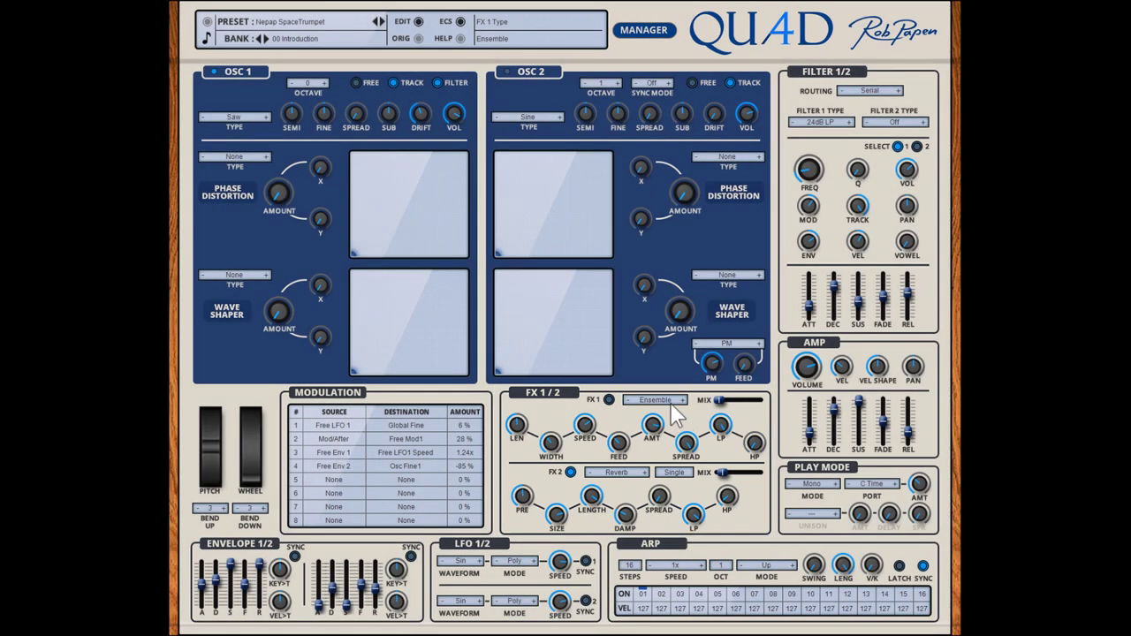
{"action": "left_click", "coordinate": [682, 403]}
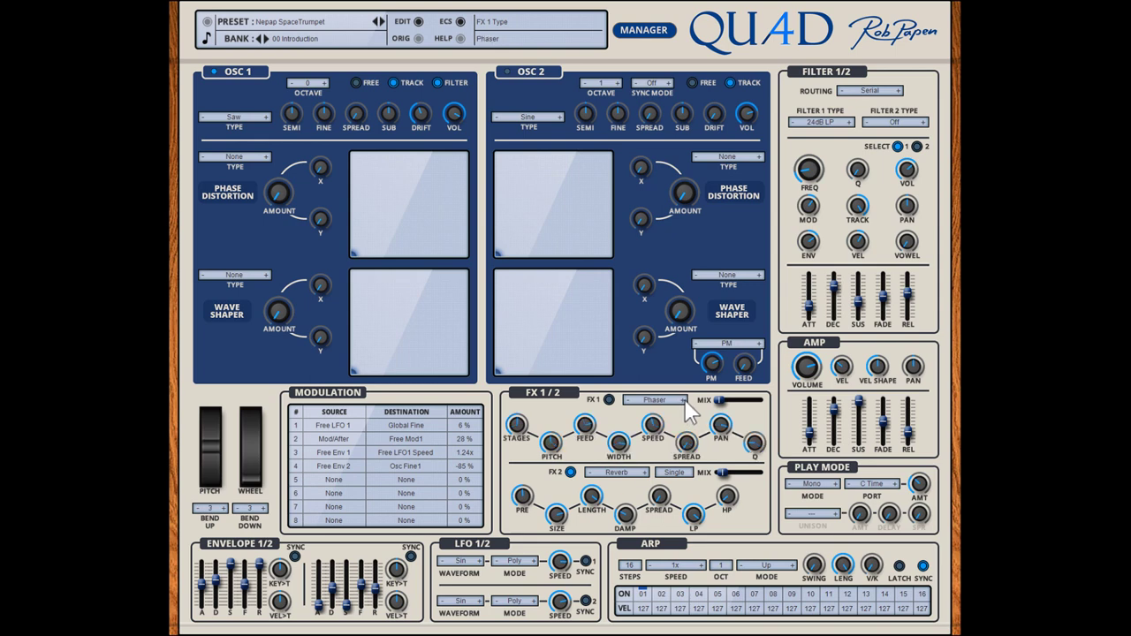
{"action": "left_click", "coordinate": [685, 401]}
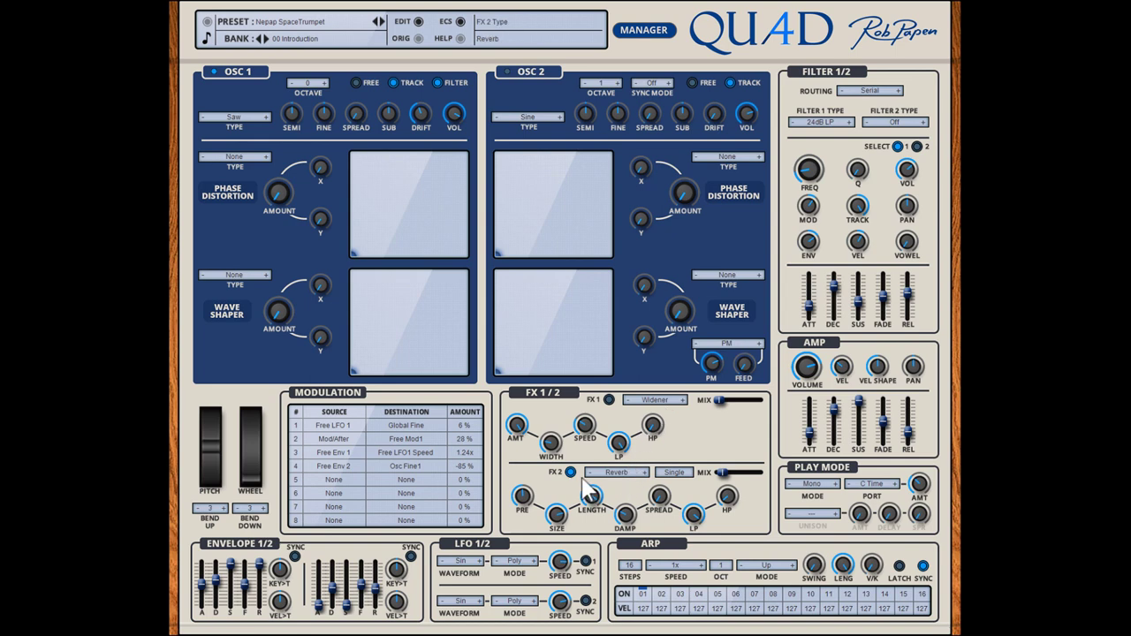
Keep Reverb as the second effect with its routing on Single.
{"action": "left_click", "coordinate": [623, 473]}
{"action": "left_click", "coordinate": [617, 489]}
{"action": "left_click", "coordinate": [674, 473]}
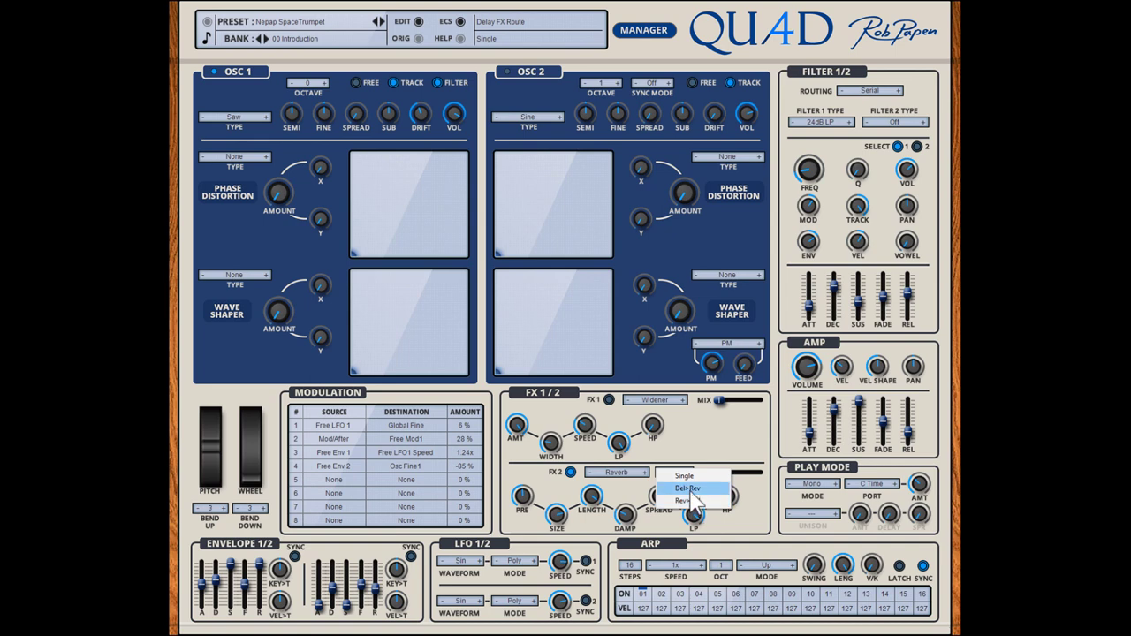
{"action": "left_click", "coordinate": [690, 478]}
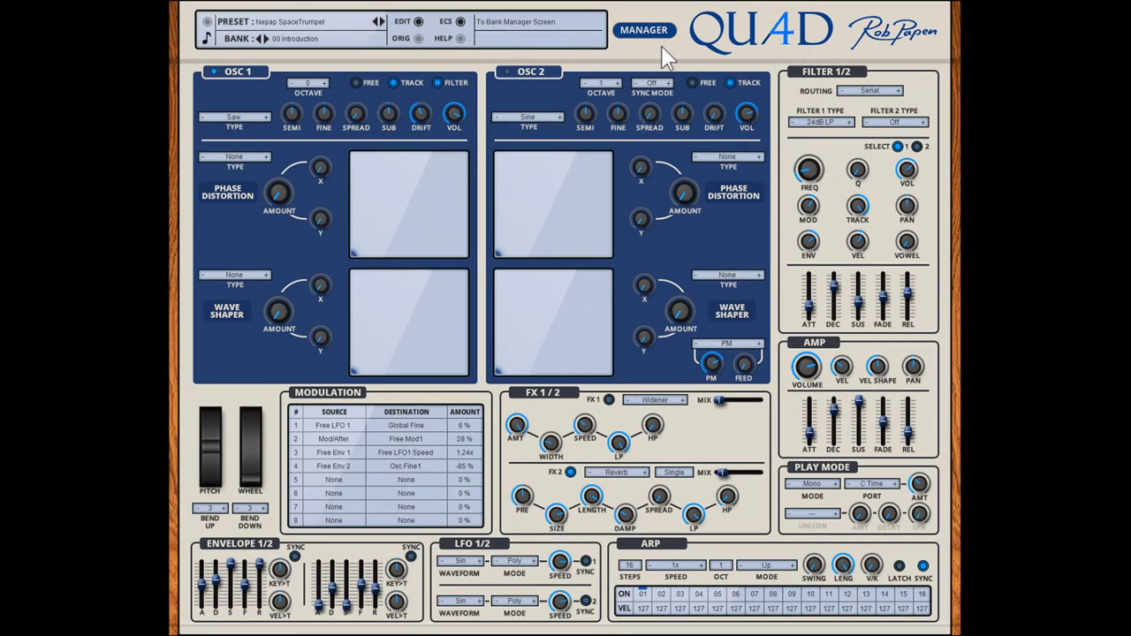
Star presets 005 ARP Tribe-Odd and 007 Asian String JoMal, then show the credits screen.
{"action": "left_click", "coordinate": [645, 33]}
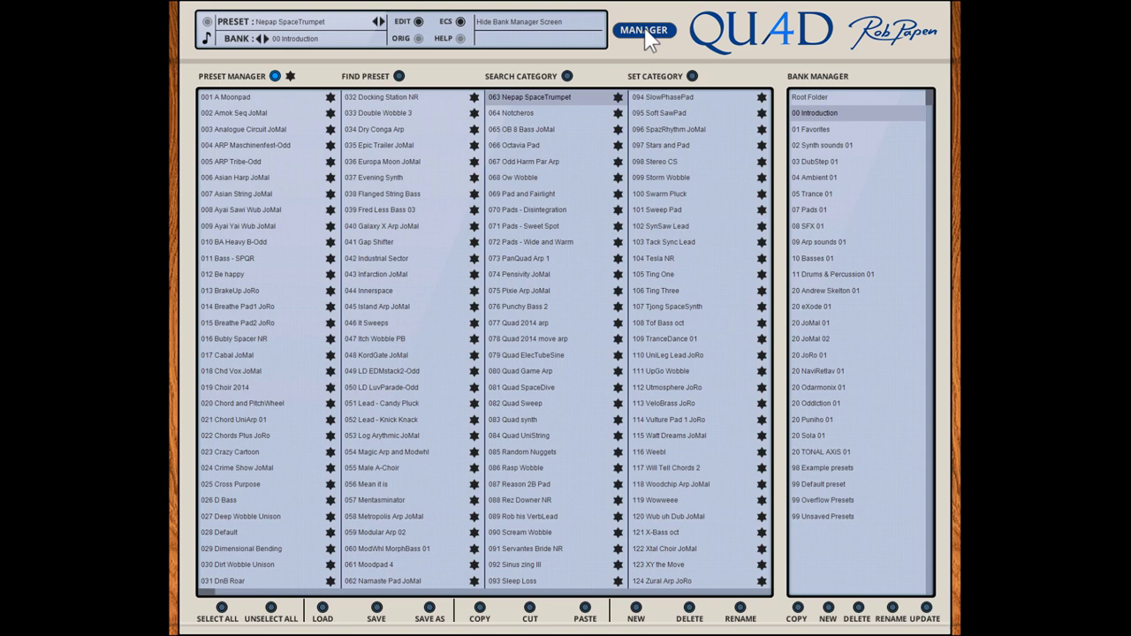
{"action": "left_click", "coordinate": [329, 163]}
{"action": "left_click", "coordinate": [330, 193]}
{"action": "left_click", "coordinate": [645, 34]}
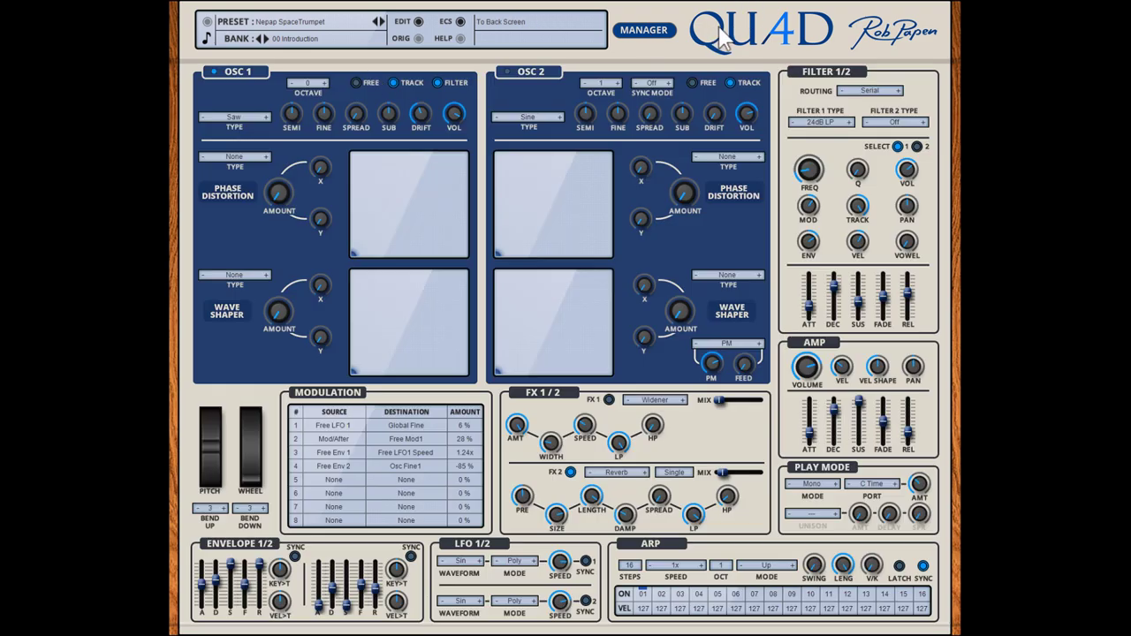
{"action": "left_click", "coordinate": [734, 37]}
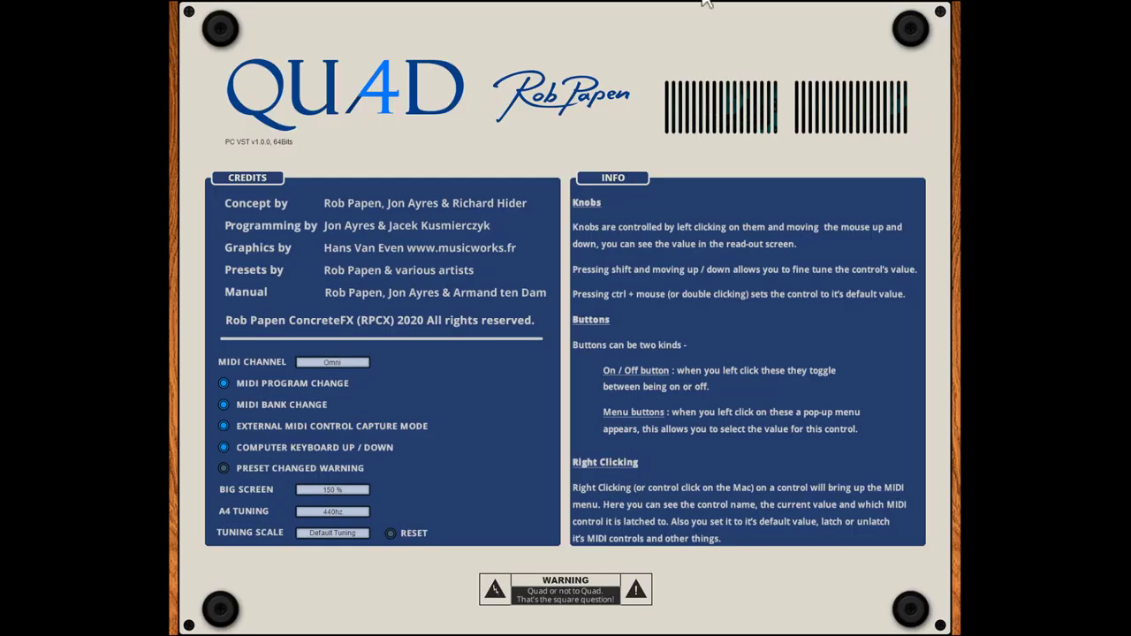